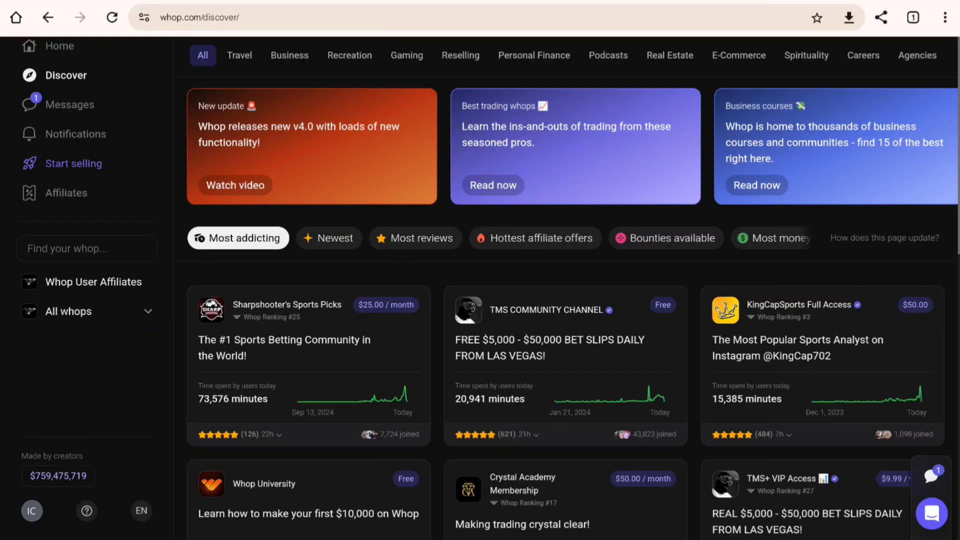
Open your own Profile from the bottom-left avatar menu
left_click(32, 511)
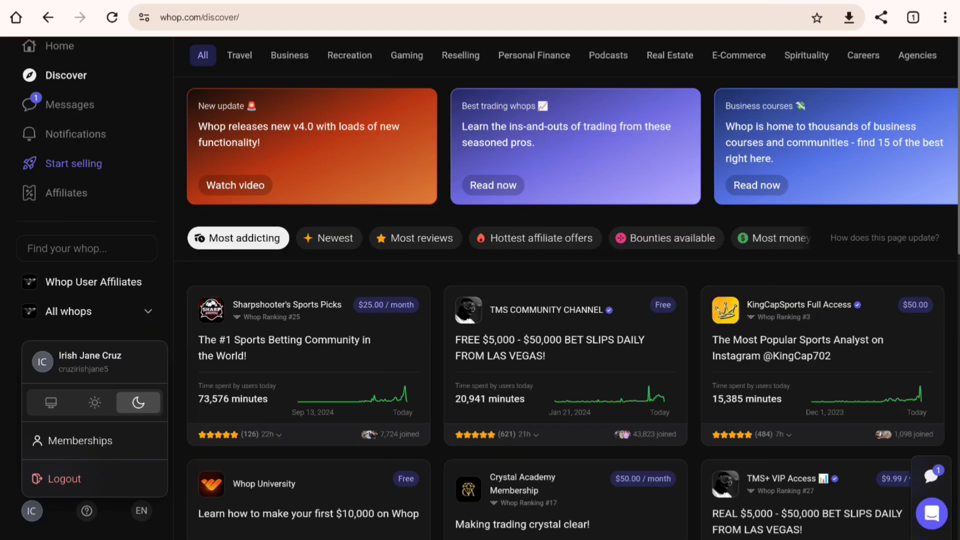
left_click(90, 361)
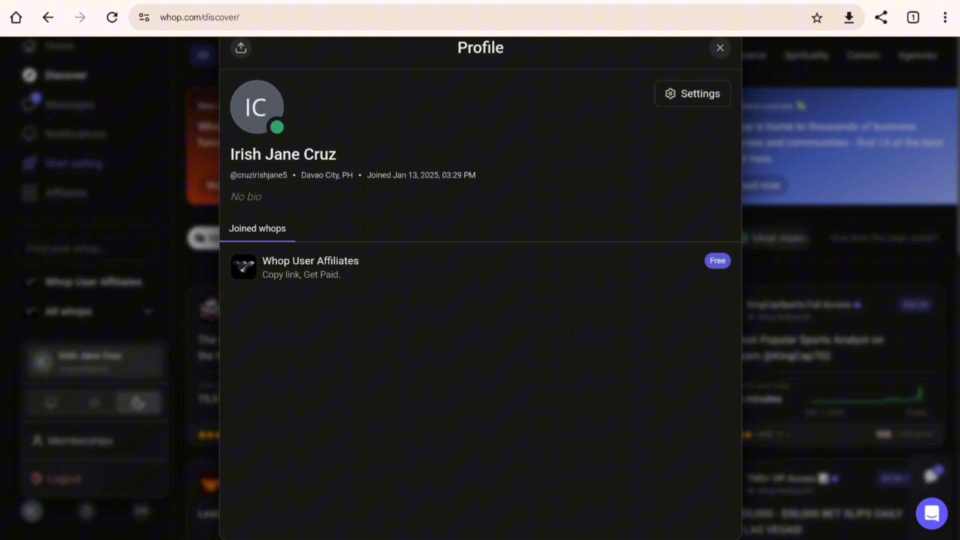
Open Settings from the profile, check Payment info and Balance, and end on Connected Accounts
left_click(692, 96)
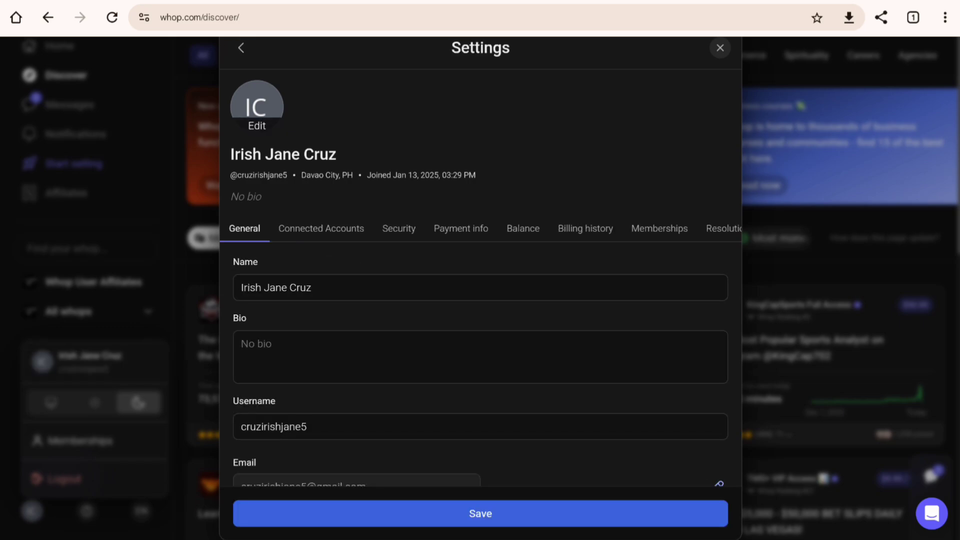
left_click(465, 237)
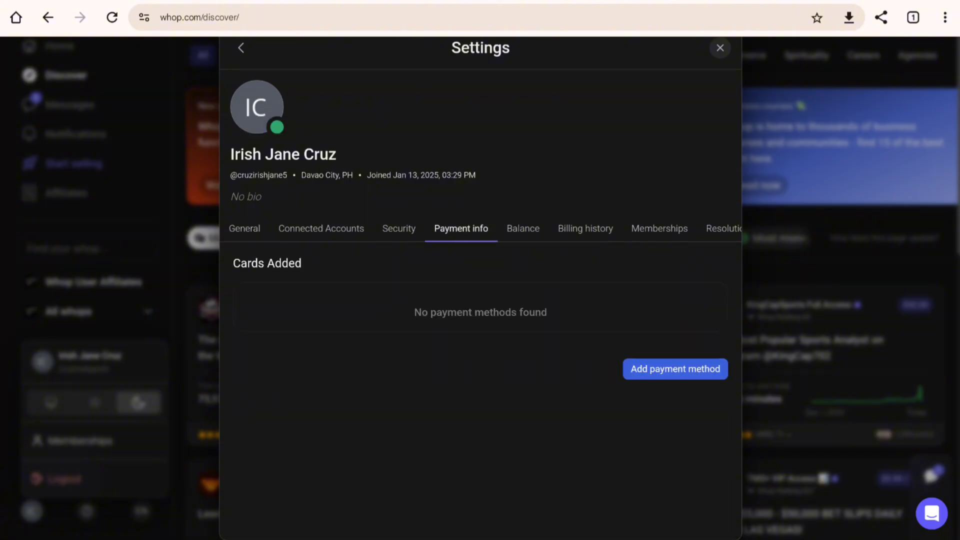
left_click(523, 228)
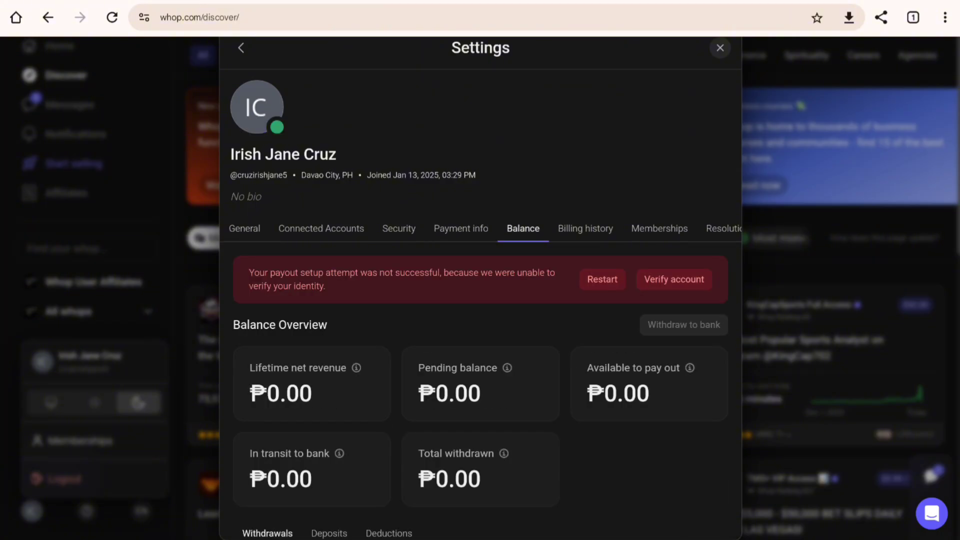
left_click(314, 223)
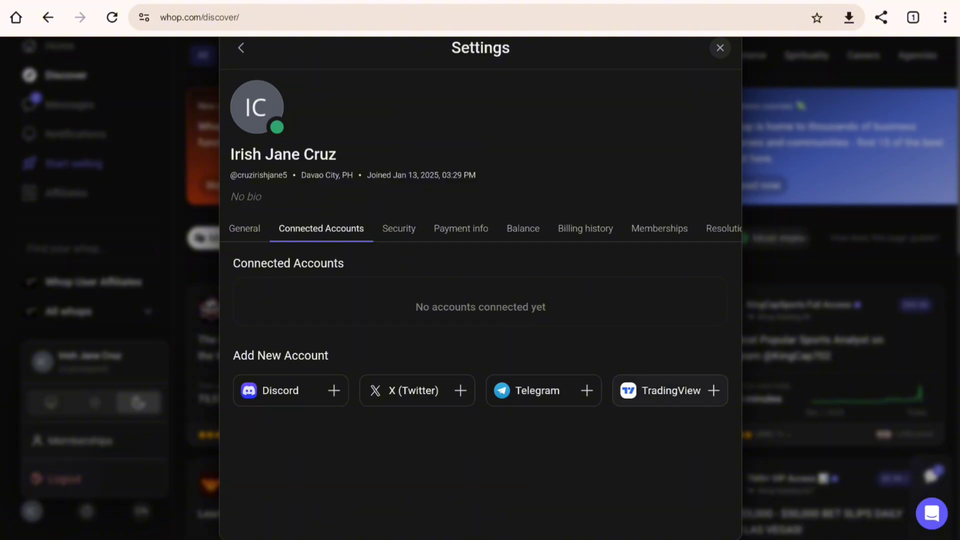
Add Discord under Add New Account to open its login in a new tab
left_click(334, 390)
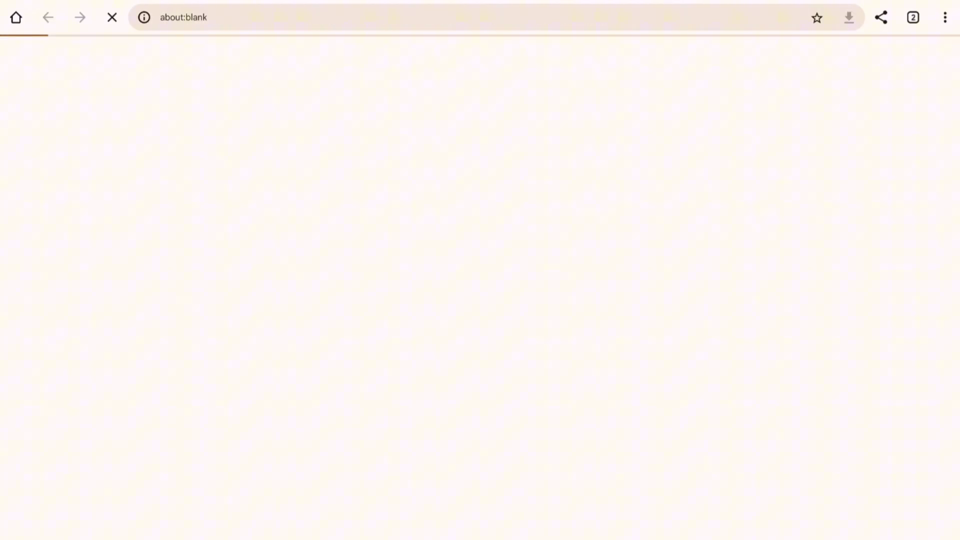